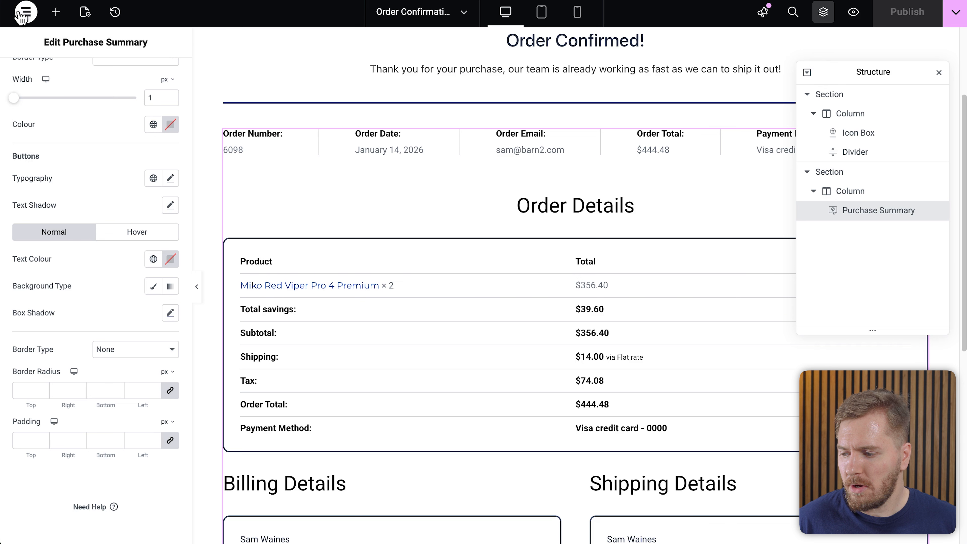
# Open the WooCommerce Pages section in Site Settings and check which page is assigned as the Purchase Summary
pyautogui.click(26, 14)
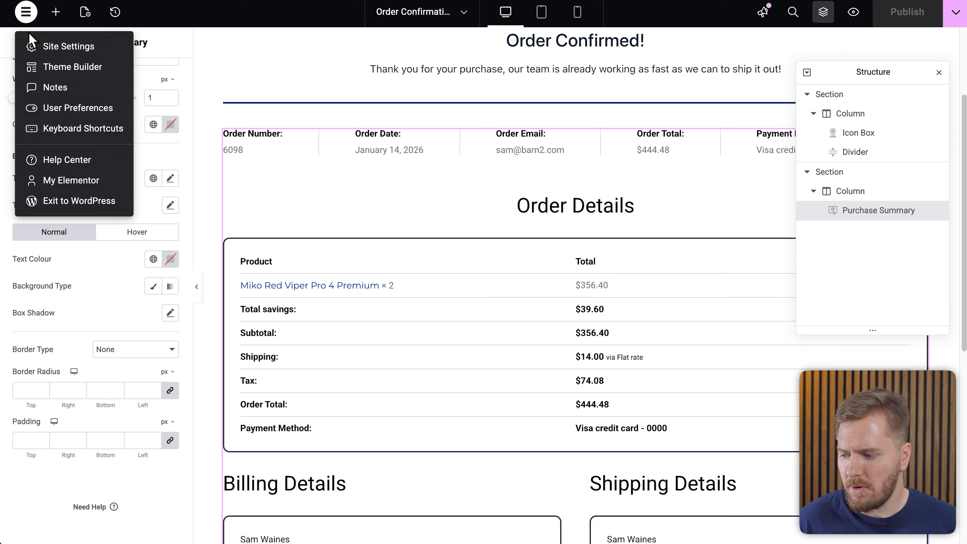
pyautogui.click(72, 49)
pyautogui.scroll(-4, 150, 141)
pyautogui.click(82, 350)
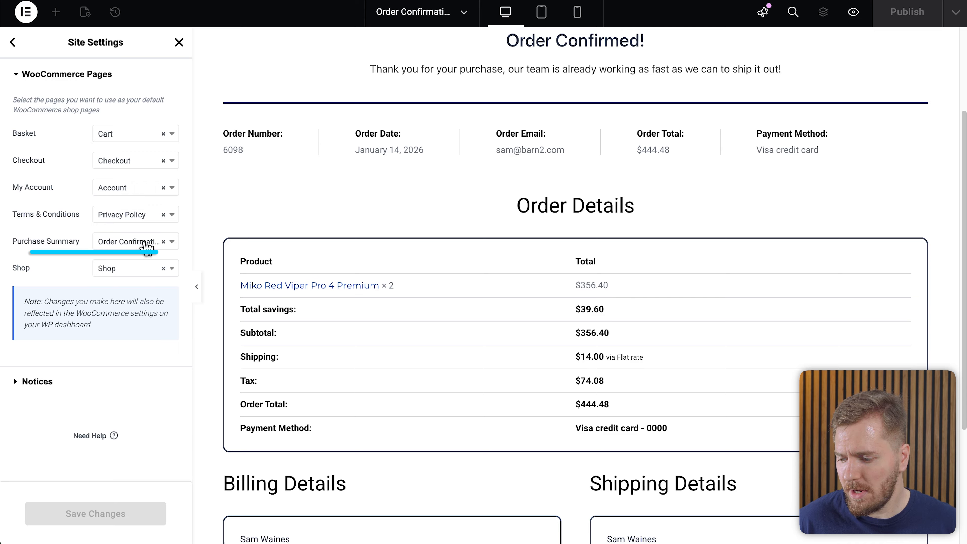
pyautogui.click(171, 242)
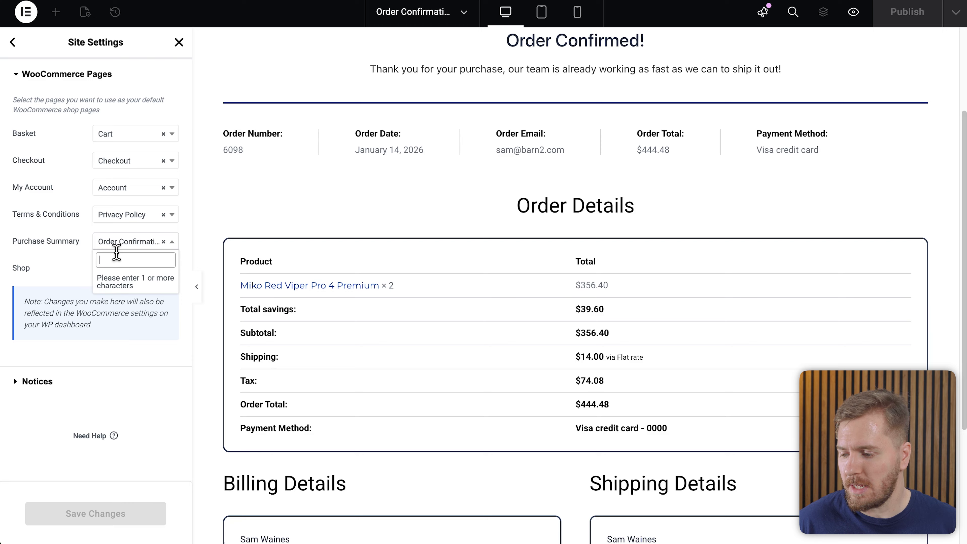
pyautogui.click(123, 243)
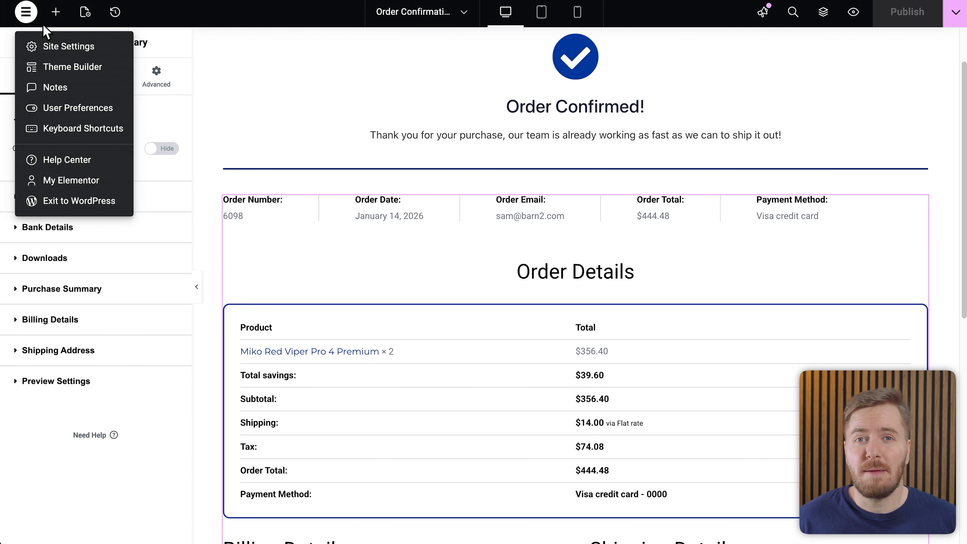
# Exit to WordPress, open the Cart page for editing with Elementor and expand its column in the page structure
pyautogui.click(59, 202)
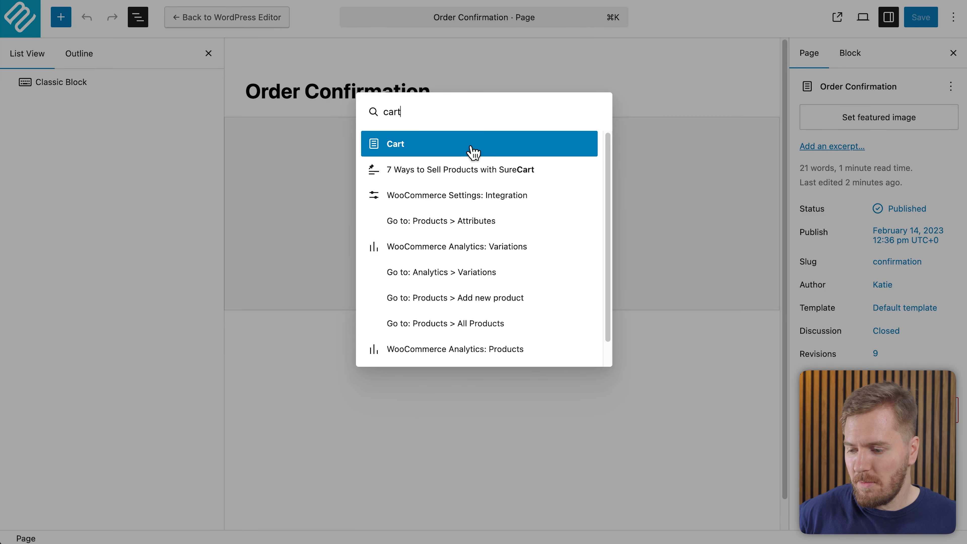
pyautogui.click(448, 154)
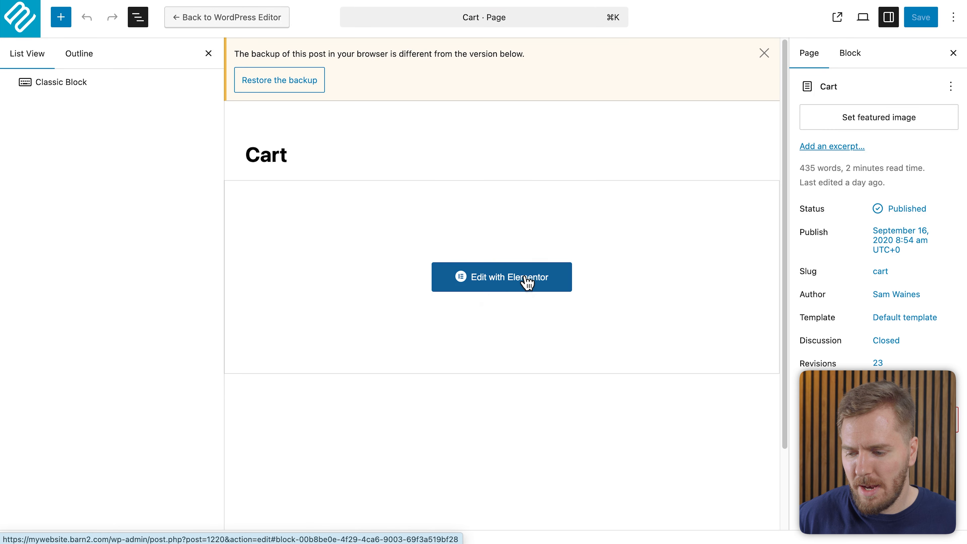
pyautogui.click(527, 274)
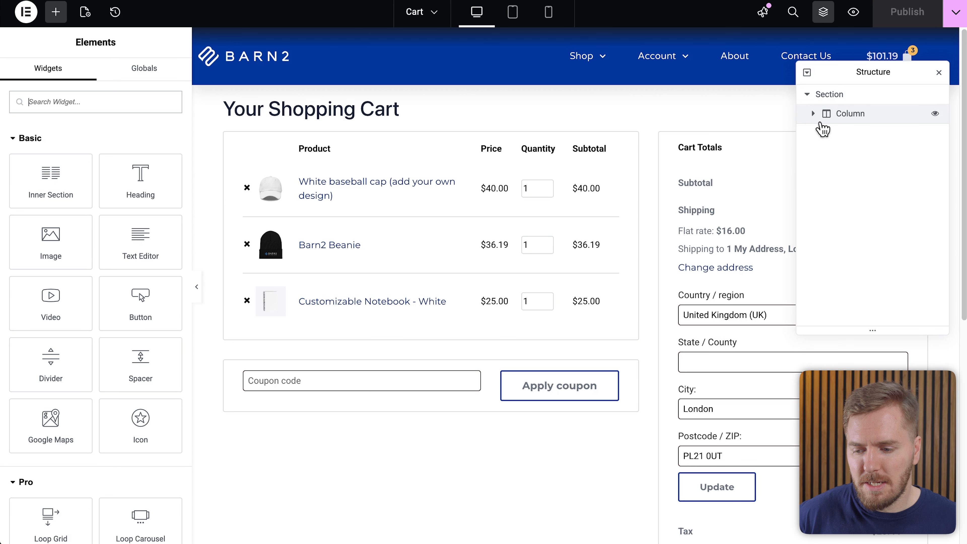
pyautogui.click(813, 114)
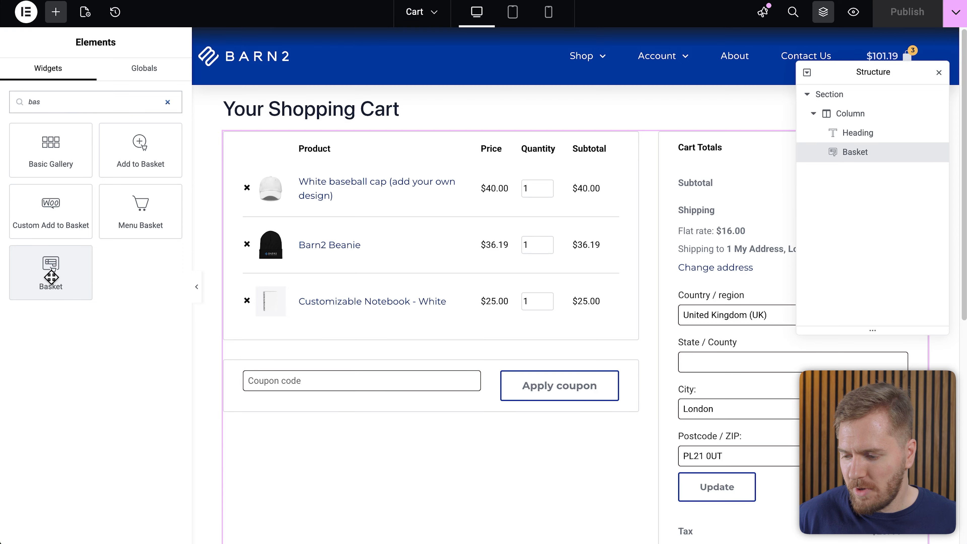
# Add a second Basket widget above the existing one and compare the default and customised cart designs
pyautogui.moveTo(476, 202); pyautogui.dragTo(478, 205)
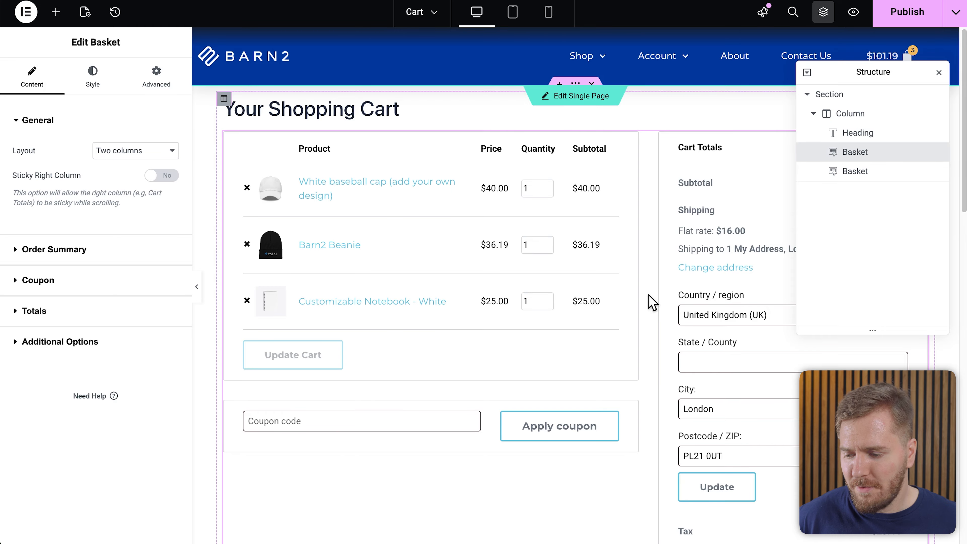
pyautogui.click(940, 73)
pyautogui.scroll(-8, 753, 239)
pyautogui.scroll(-10, 753, 242)
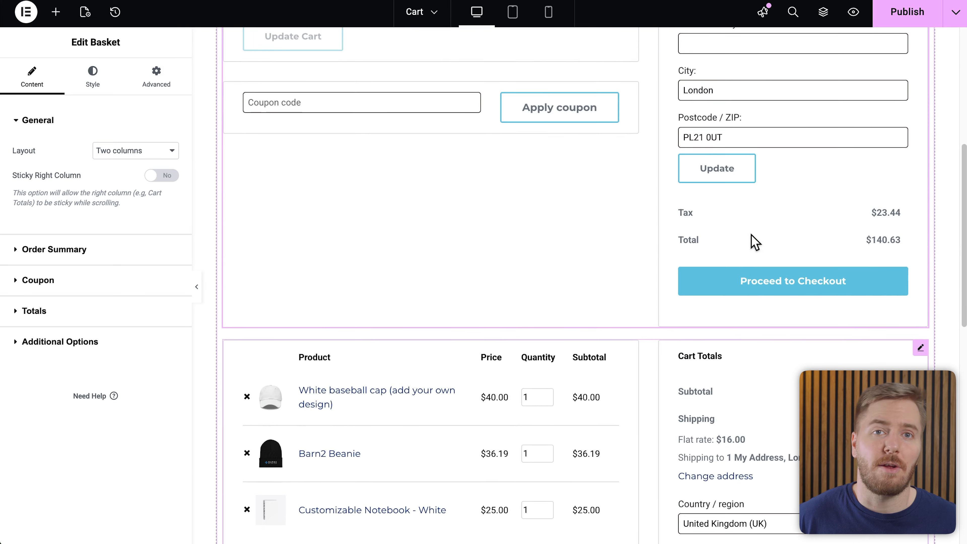
pyautogui.scroll(1, 753, 242)
pyautogui.scroll(-11, 754, 242)
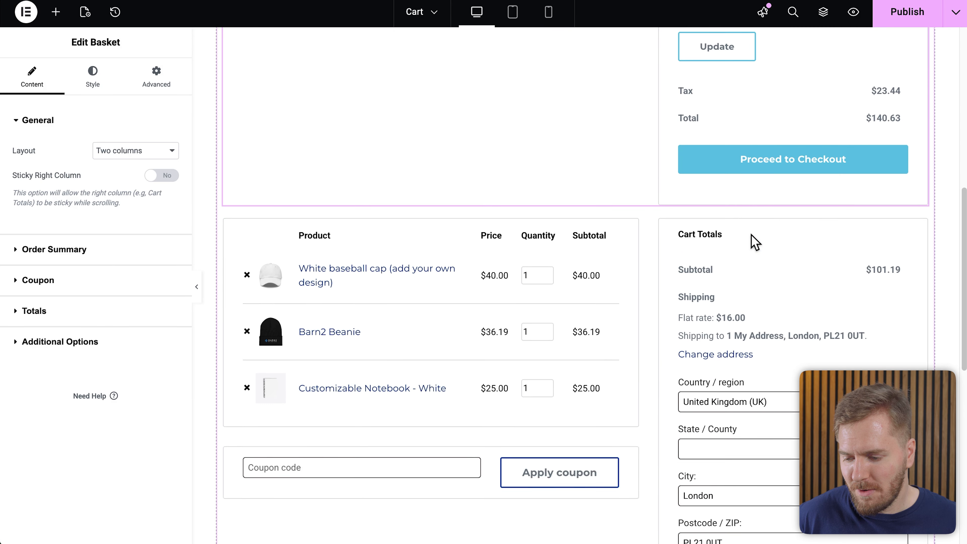
pyautogui.scroll(-2, 751, 263)
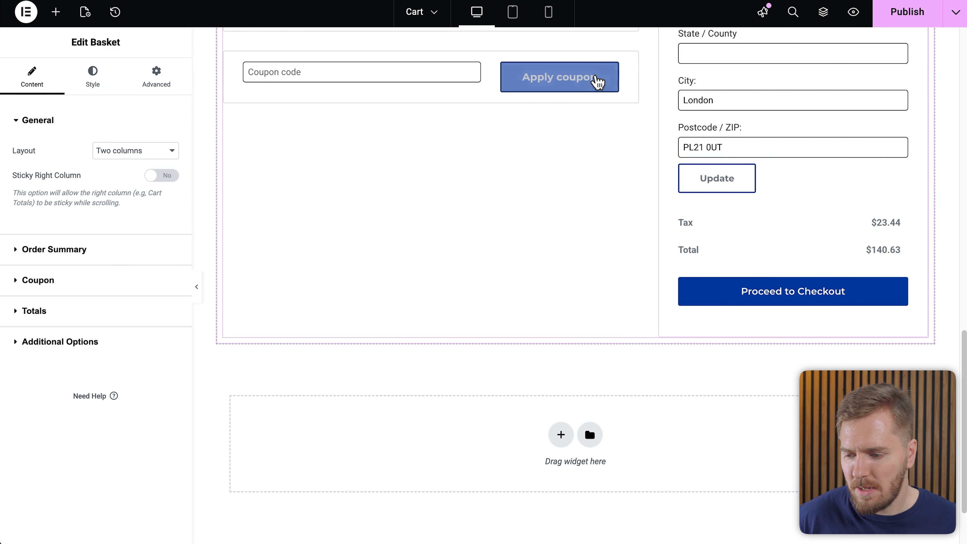
pyautogui.scroll(2, 580, 217)
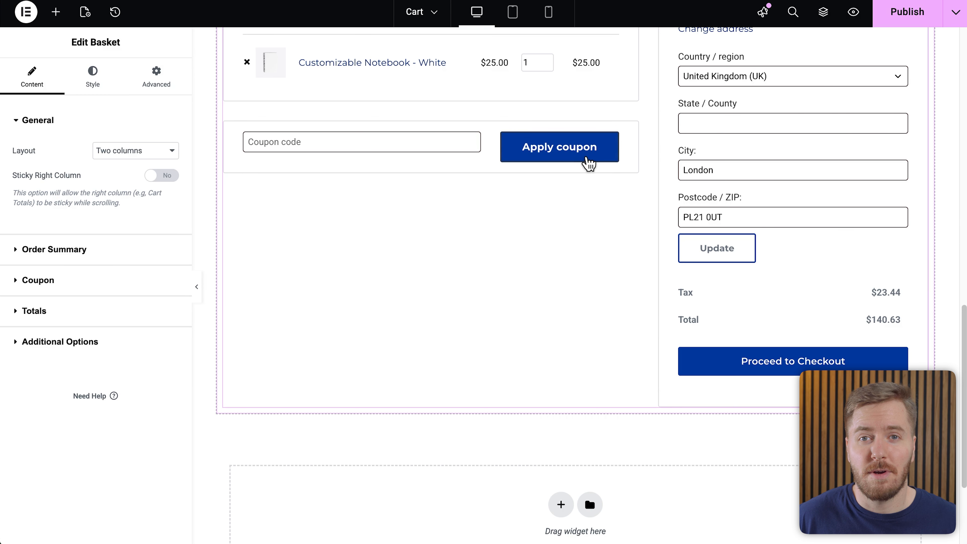
pyautogui.scroll(7, 587, 205)
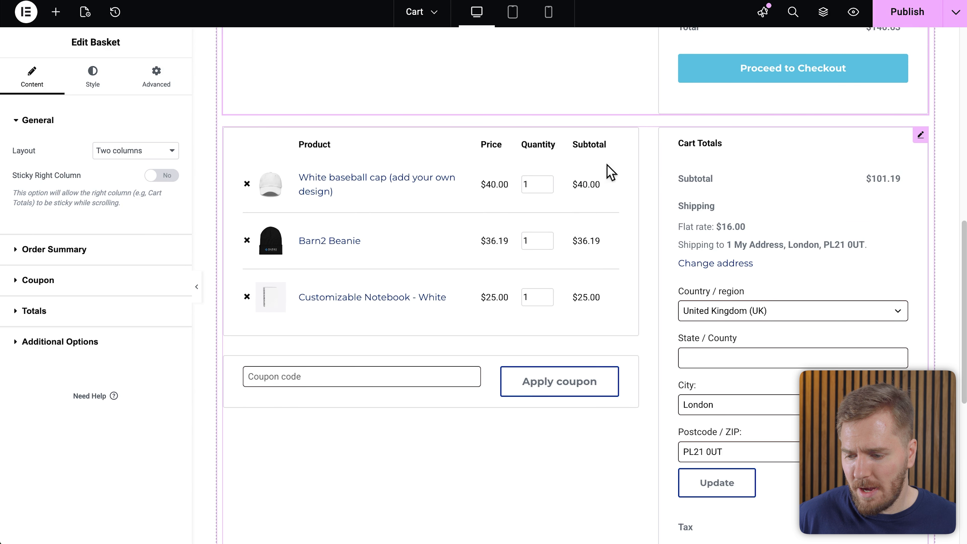
pyautogui.scroll(-5, 706, 255)
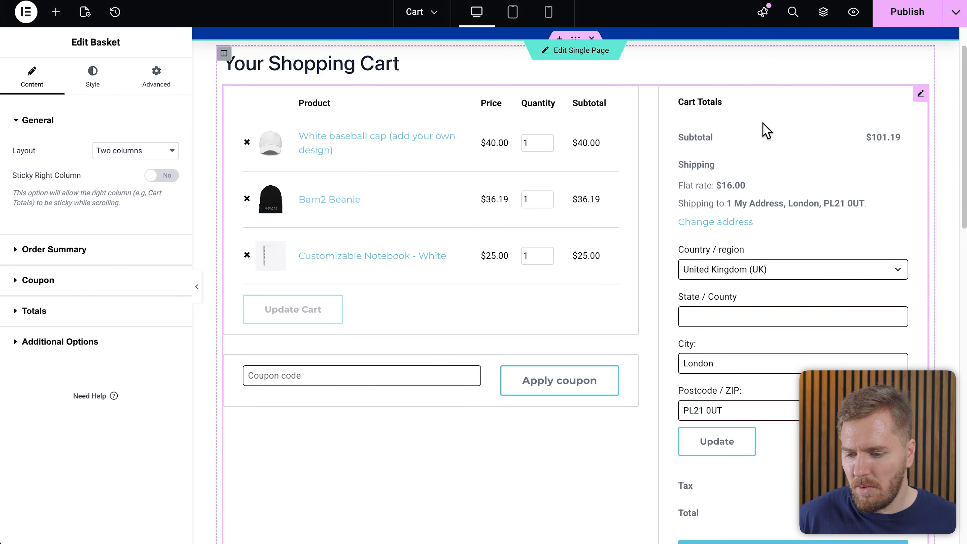
# Delete the newly added Basket widget and select the original one for editing
pyautogui.rightClick(756, 109)
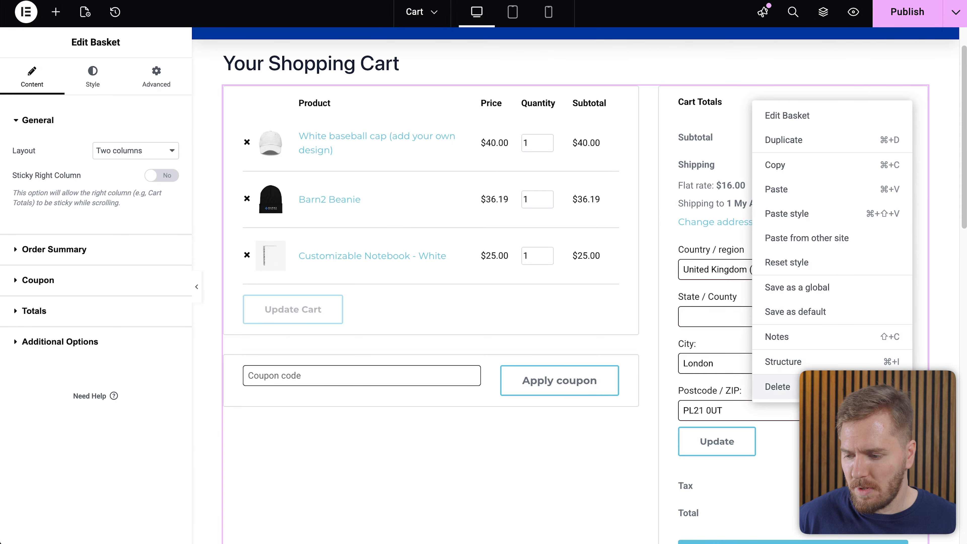
pyautogui.click(828, 385)
pyautogui.click(516, 217)
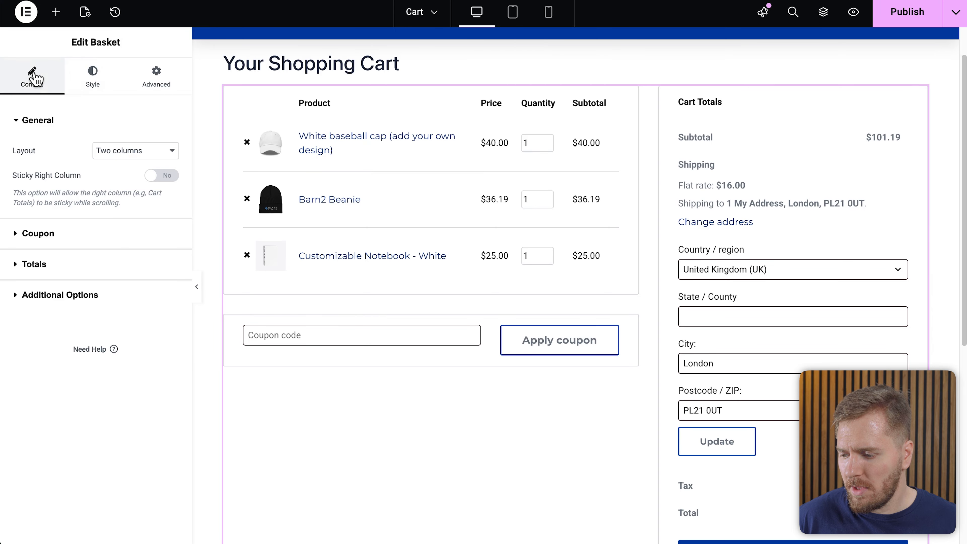
# Change the Basket widget's layout to One column and review the resulting page
pyautogui.click(126, 154)
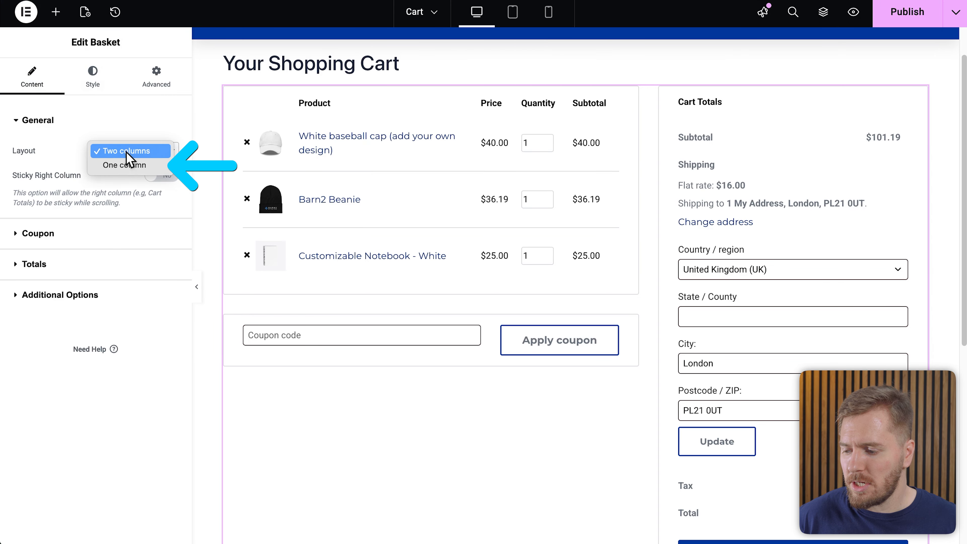
pyautogui.click(130, 167)
pyautogui.scroll(-10, 449, 255)
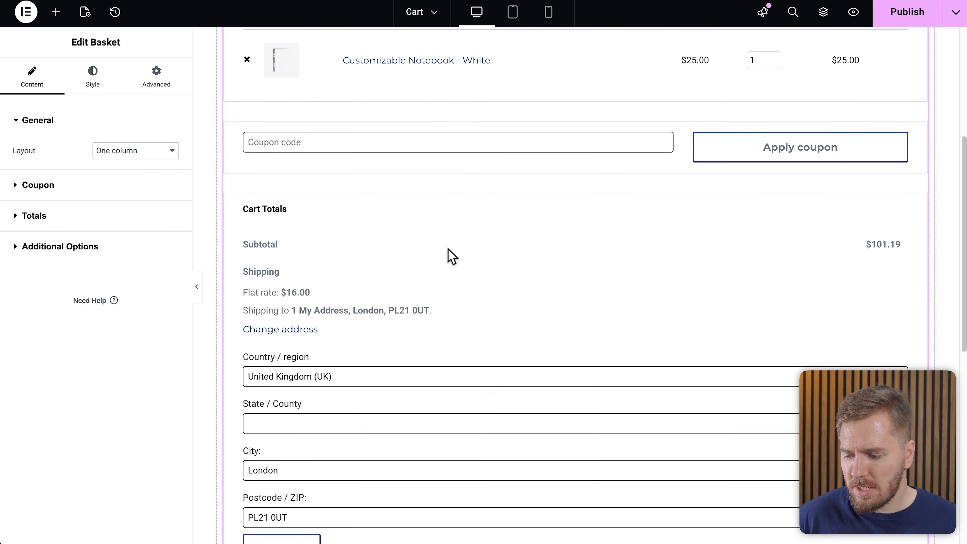
pyautogui.scroll(10, 449, 255)
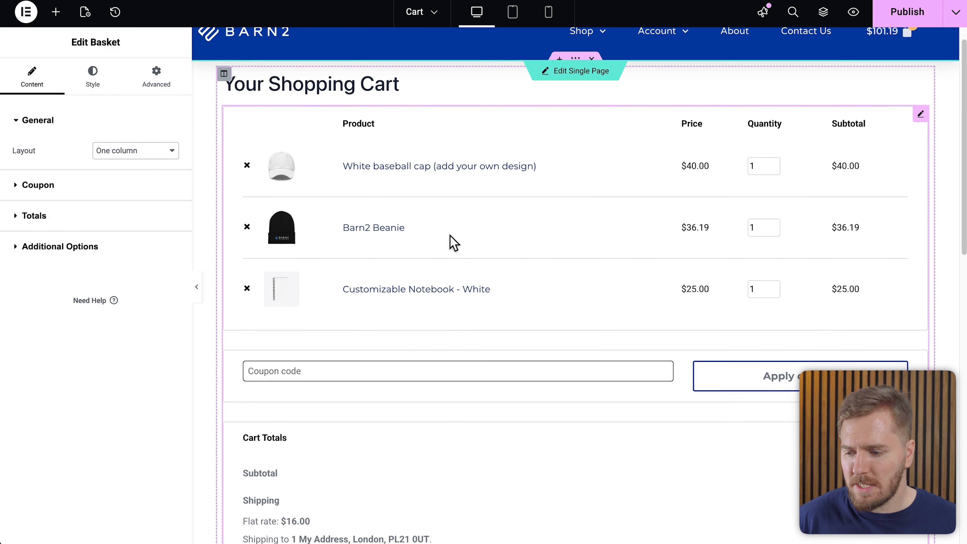
# Preview the whole cart page in the mobile portrait view and return to the desktop view
pyautogui.click(548, 17)
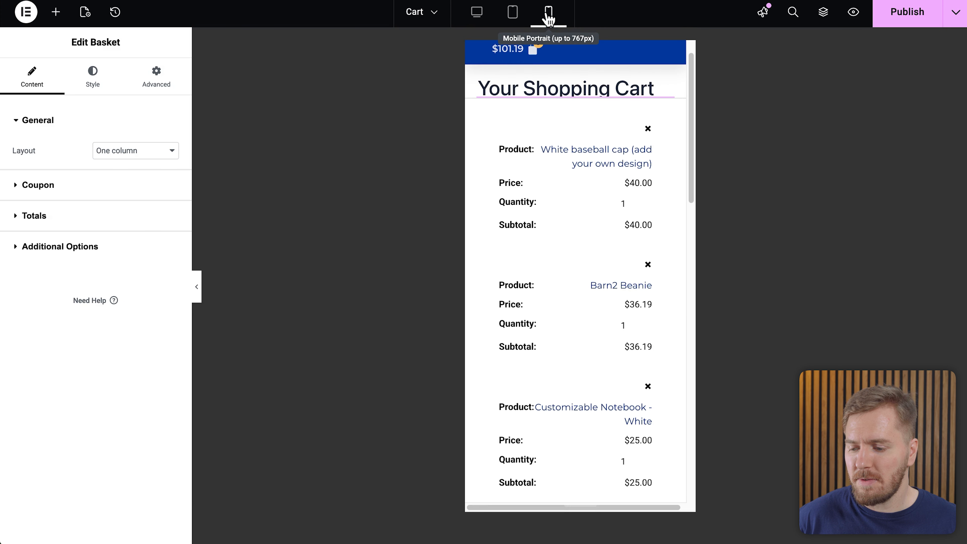
pyautogui.scroll(-10, 620, 345)
pyautogui.scroll(-8, 617, 346)
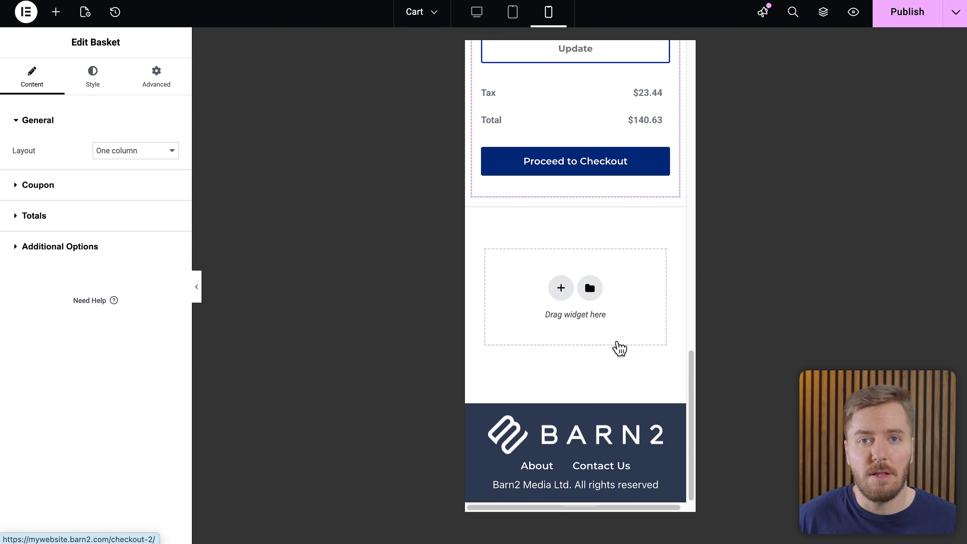
pyautogui.scroll(20, 617, 348)
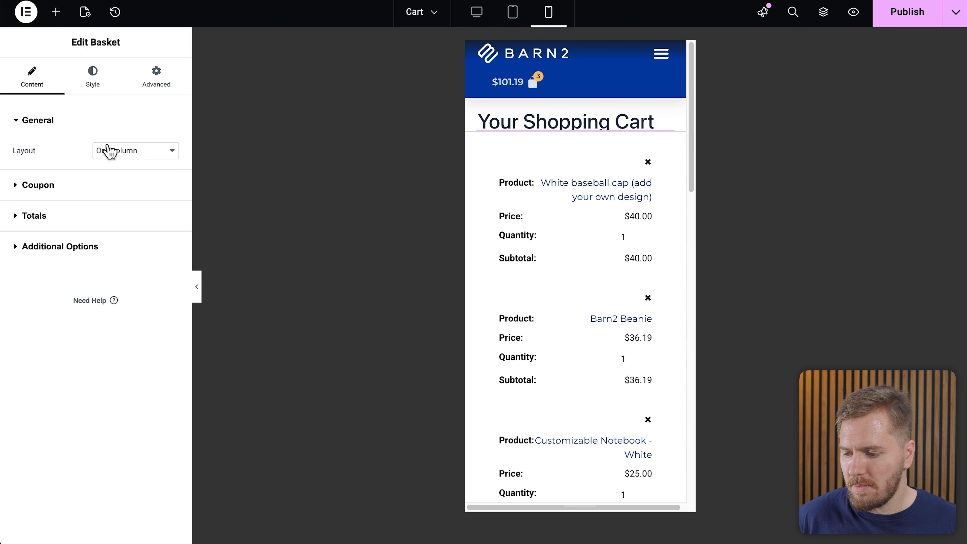
pyautogui.click(493, 13)
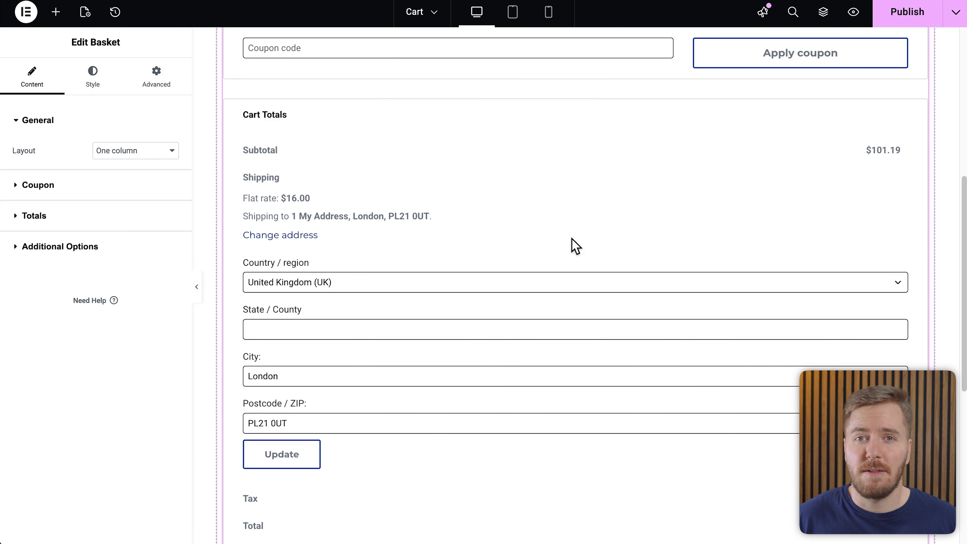
# Set the Basket widget's layout back to Two columns
pyautogui.scroll(-3, 572, 239)
pyautogui.scroll(2, 571, 239)
pyautogui.click(144, 155)
pyautogui.click(123, 136)
pyautogui.scroll(10, 511, 235)
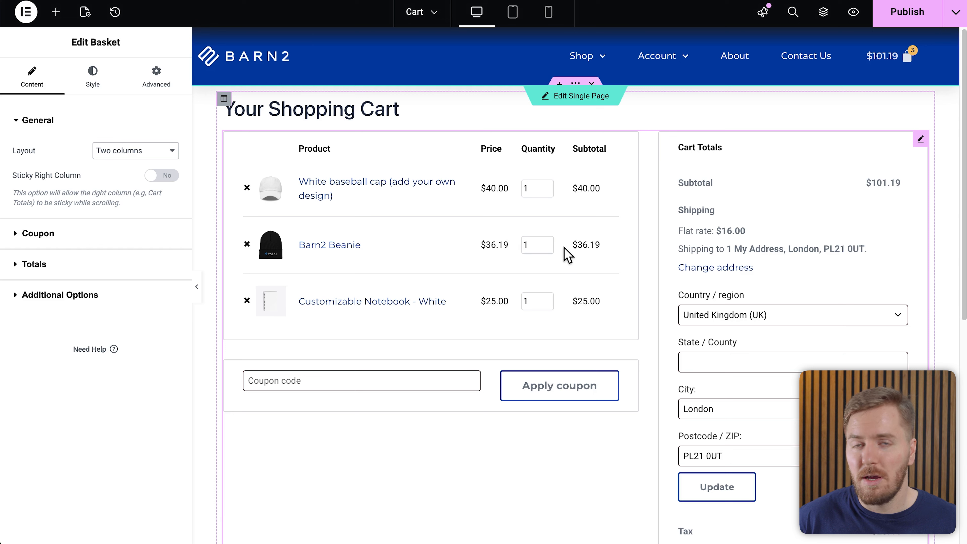
# Hide the Basket widget's coupon section and show it again
pyautogui.click(33, 234)
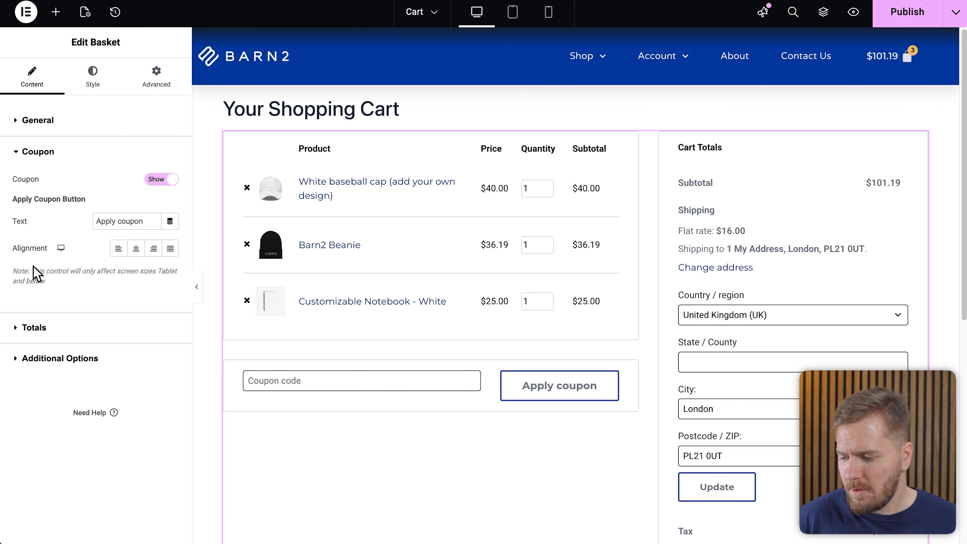
pyautogui.click(164, 180)
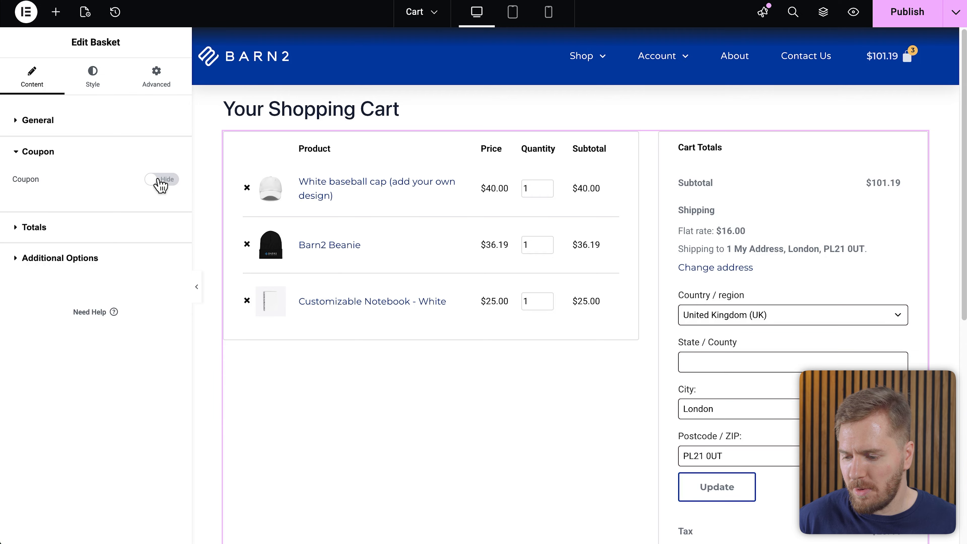
pyautogui.click(169, 183)
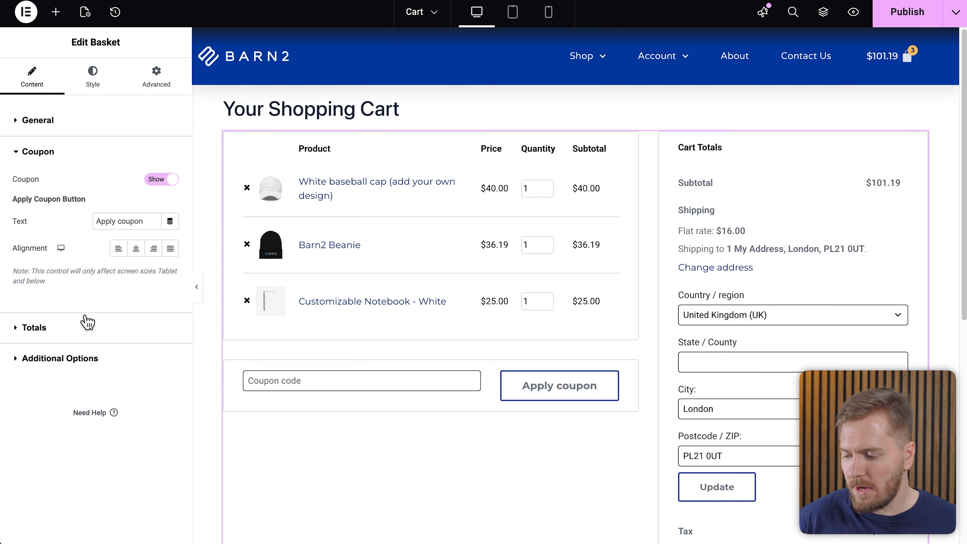
# Examine the Basket widget's Totals options against the cart page, and open its style settings for Sections
pyautogui.click(88, 325)
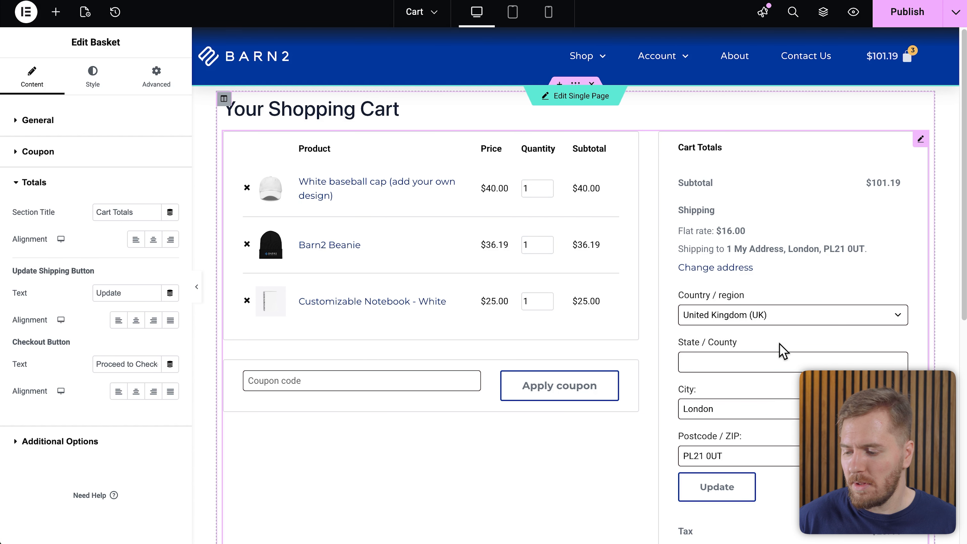
pyautogui.scroll(-5, 776, 356)
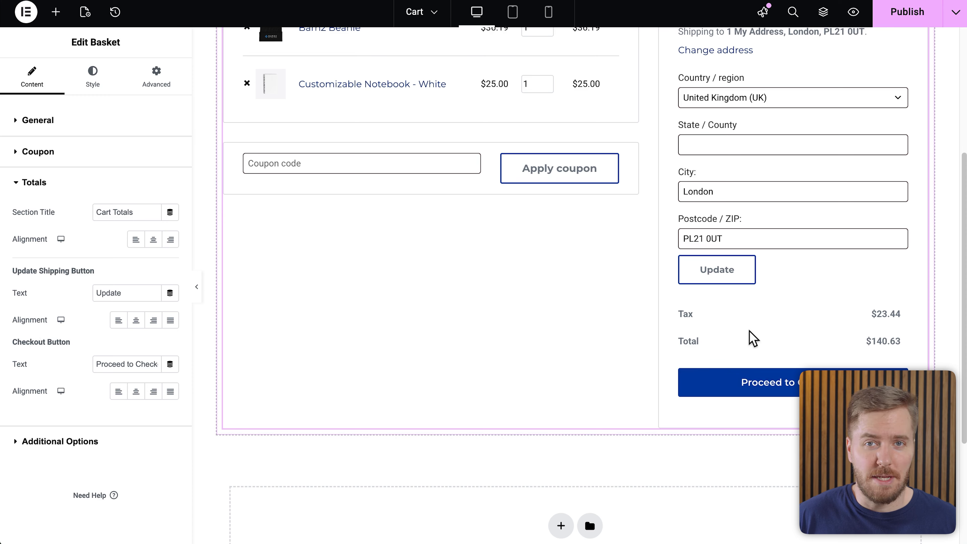
pyautogui.click(93, 77)
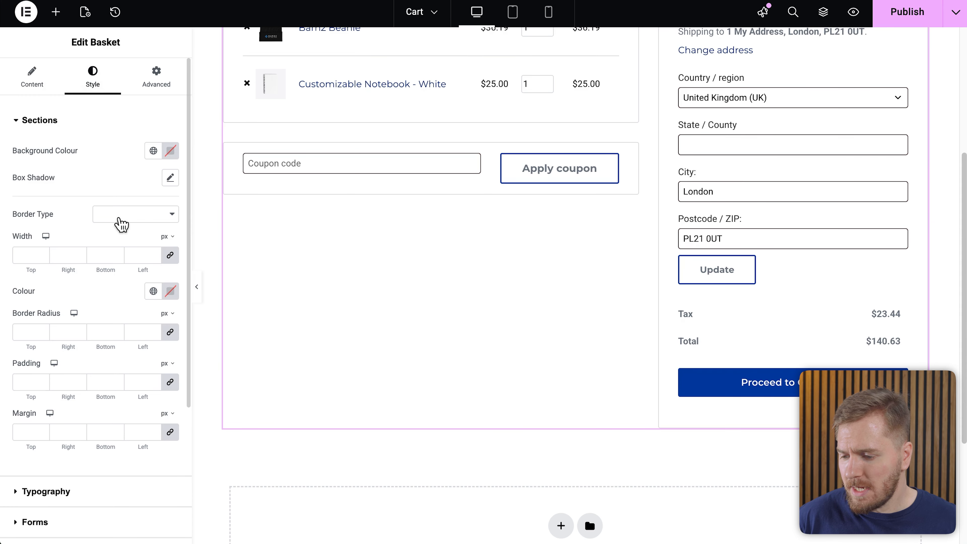
pyautogui.scroll(2, 499, 281)
pyautogui.scroll(2, 499, 282)
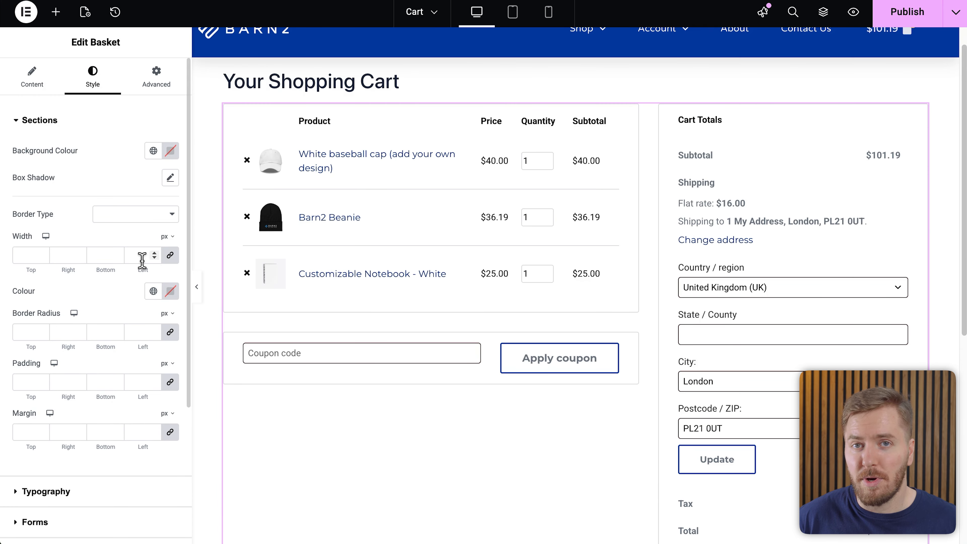